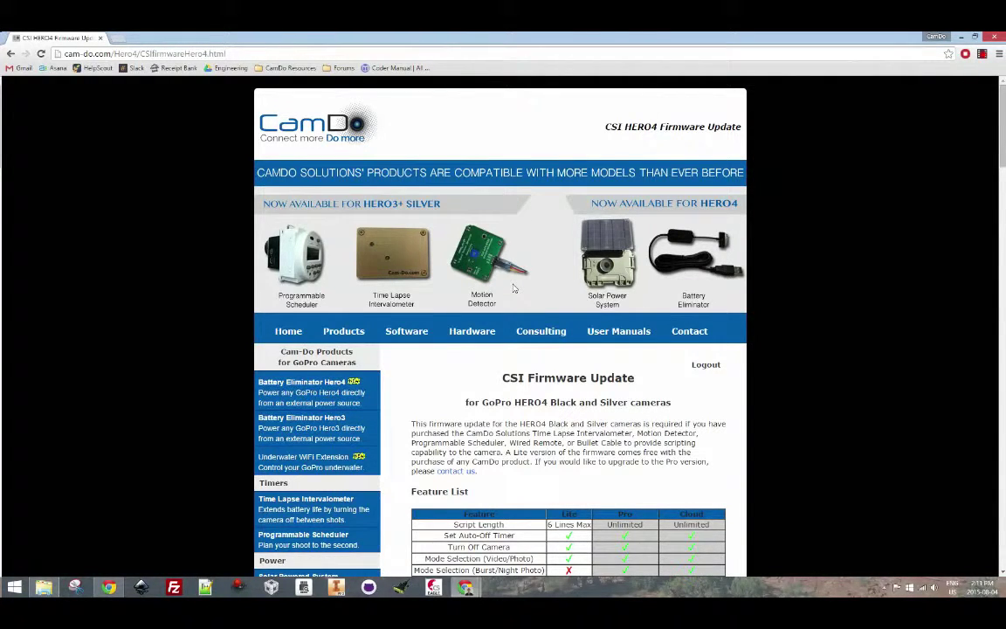
Step: Choose the version file in the MISC folder of Removable Disk (E:) and upload it on the firmware update page
scroll(524, 332, "down", 12)
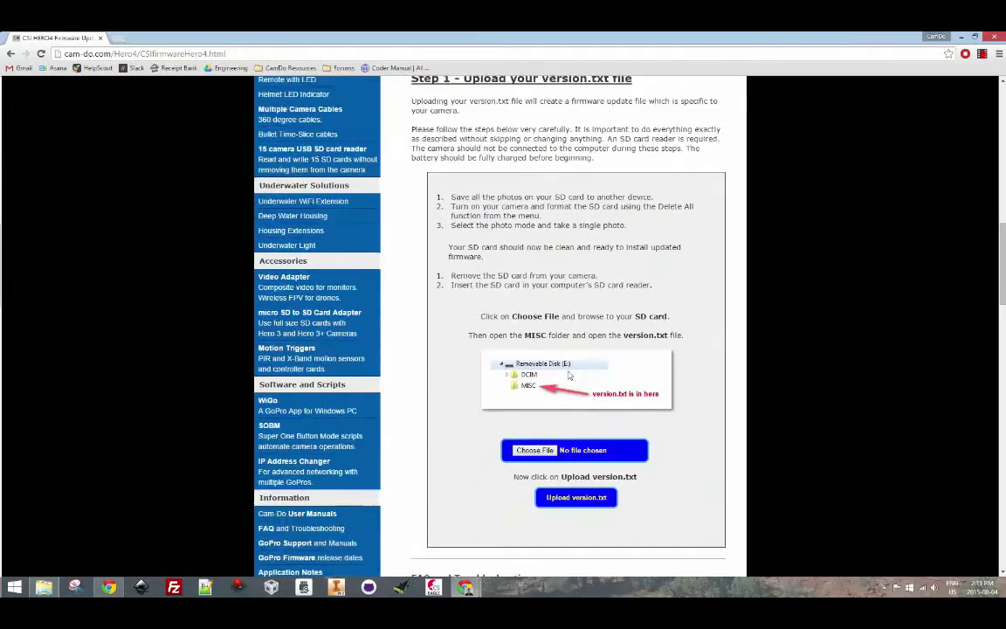
scroll(569, 375, "down", 2)
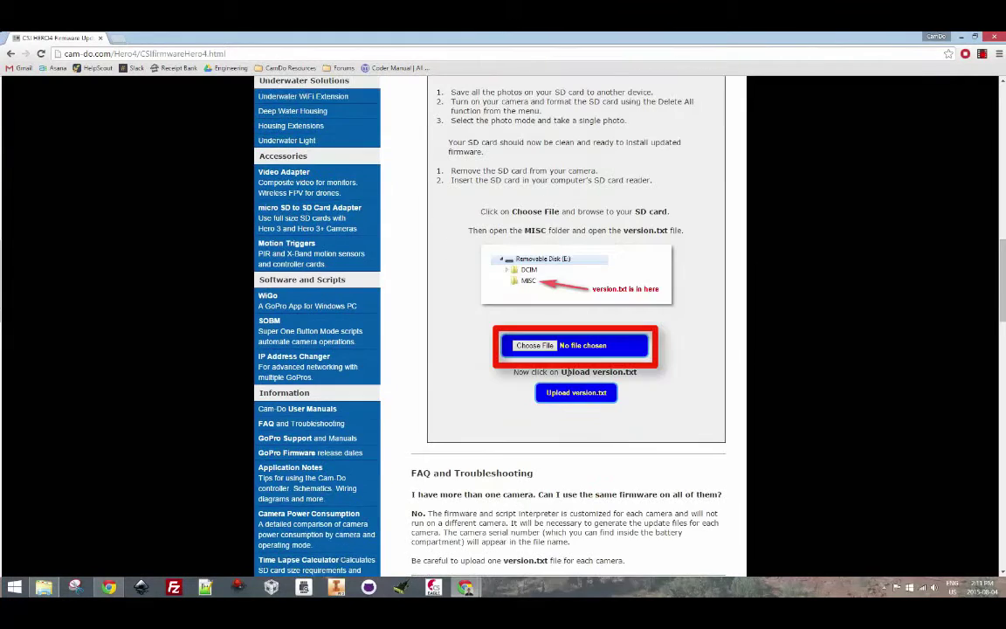
left_click(534, 346)
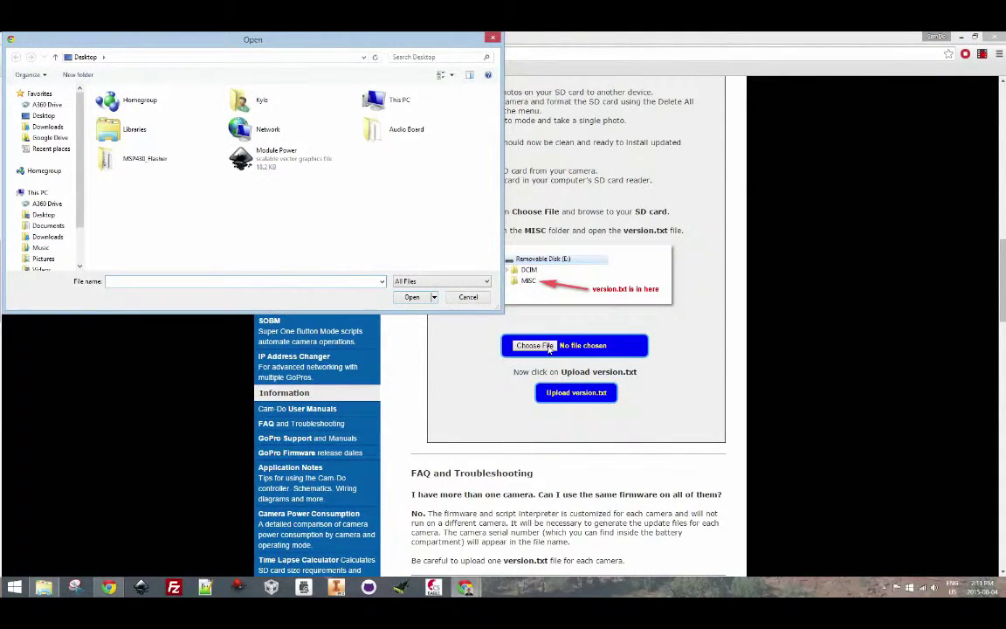
left_click(60, 147)
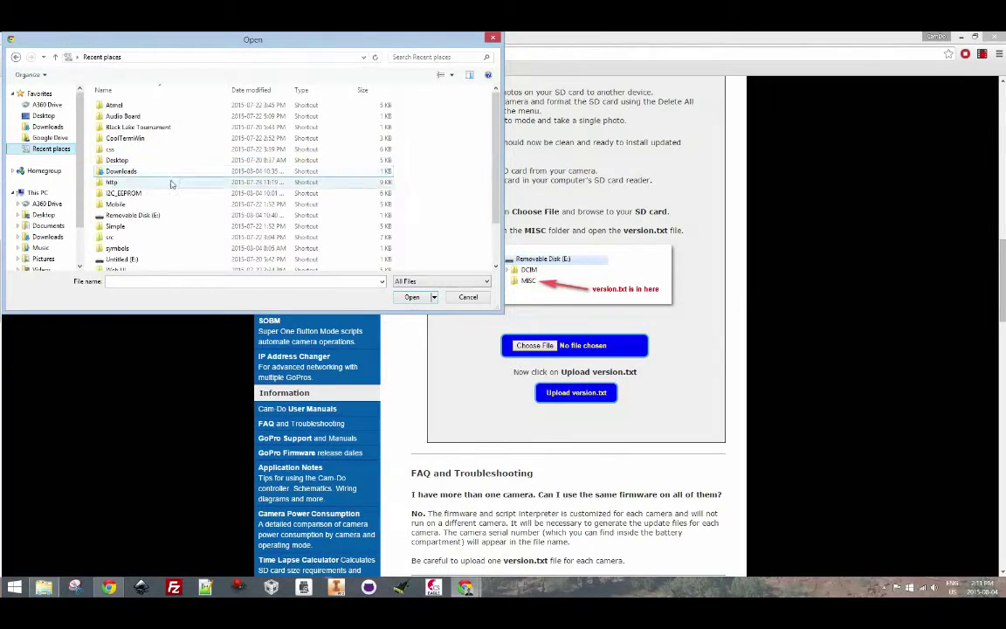
double_click(155, 216)
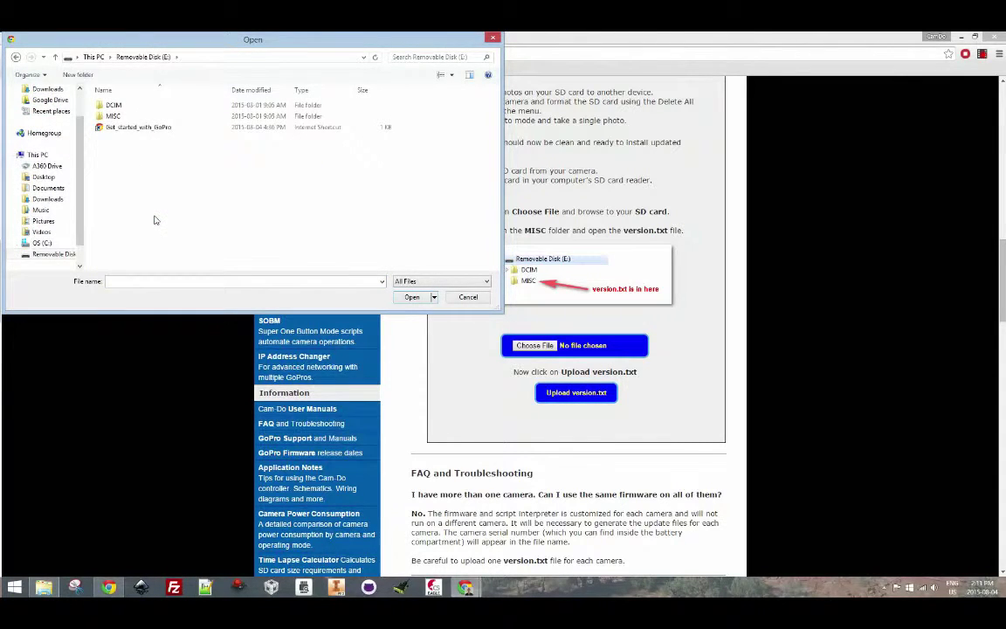
double_click(111, 115)
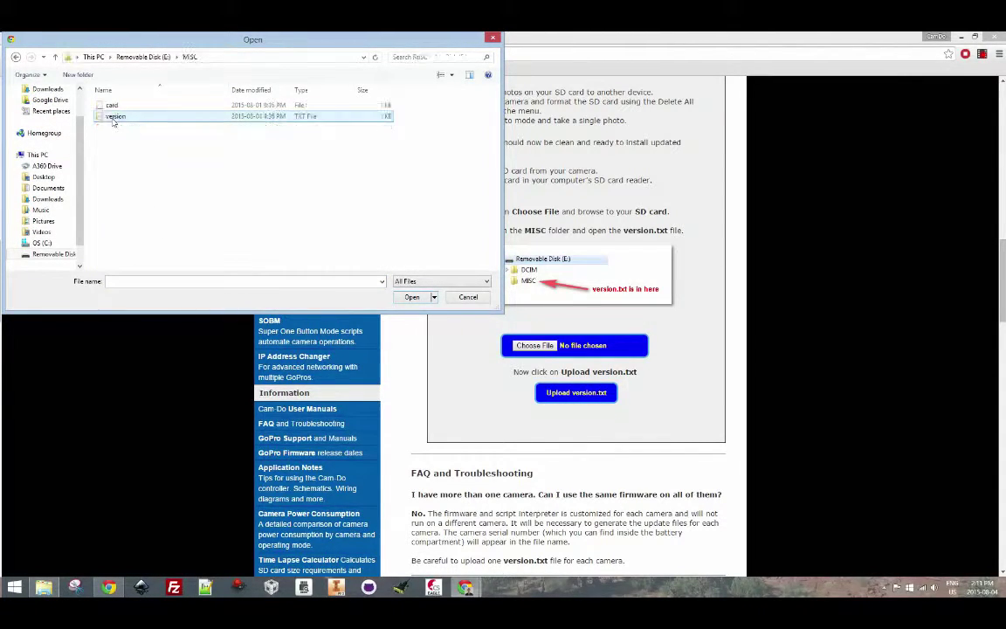
left_click(111, 118)
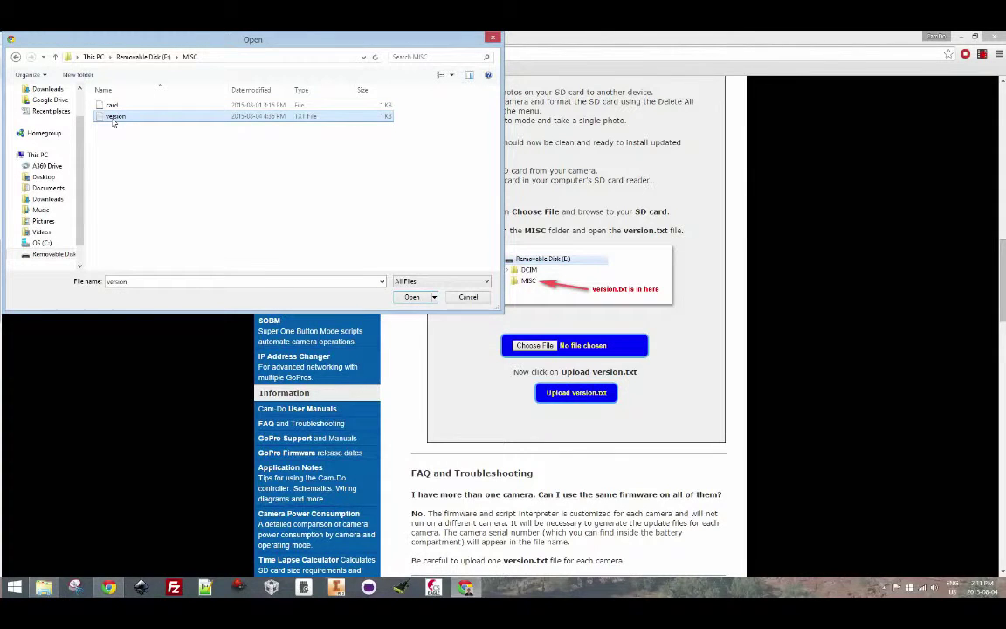
left_click(409, 297)
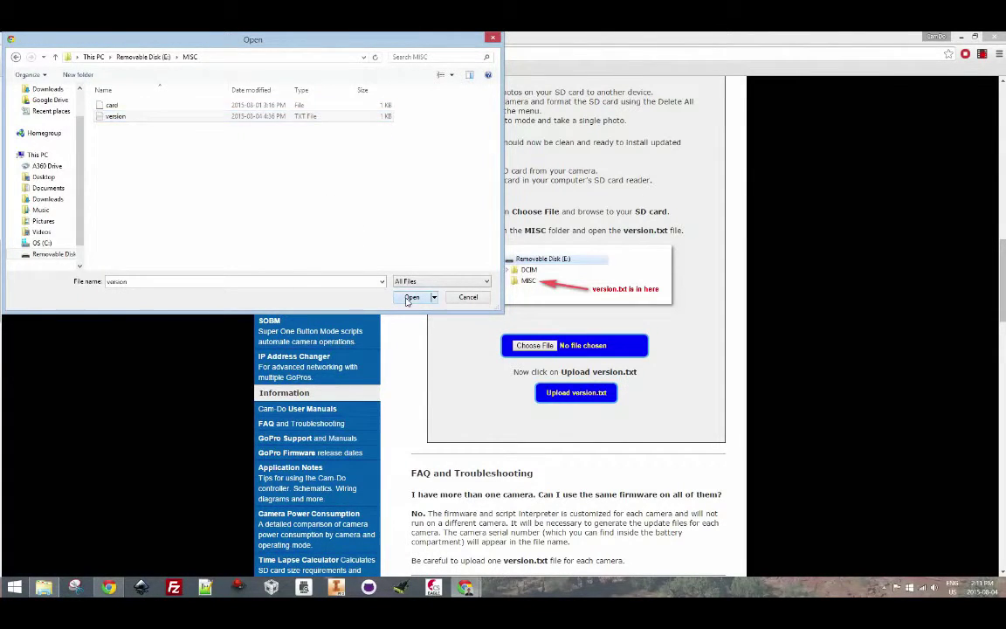
left_click(590, 395)
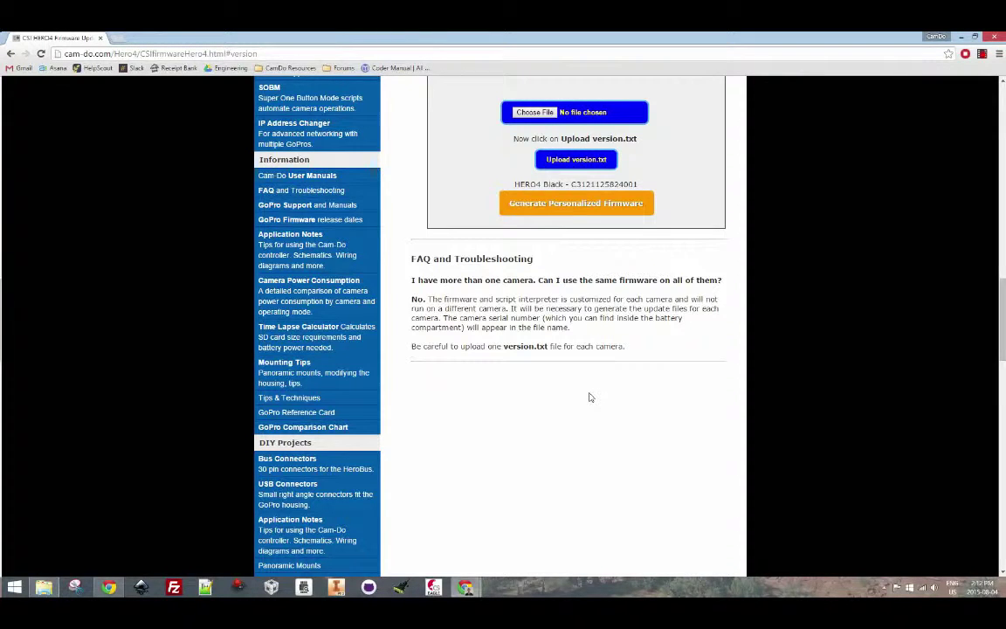
Step: Generate the personalized HERO4 Black firmware and download the custom CSI3.0 update zip from Step 2
left_click(575, 208)
scroll(661, 358, "down", 2)
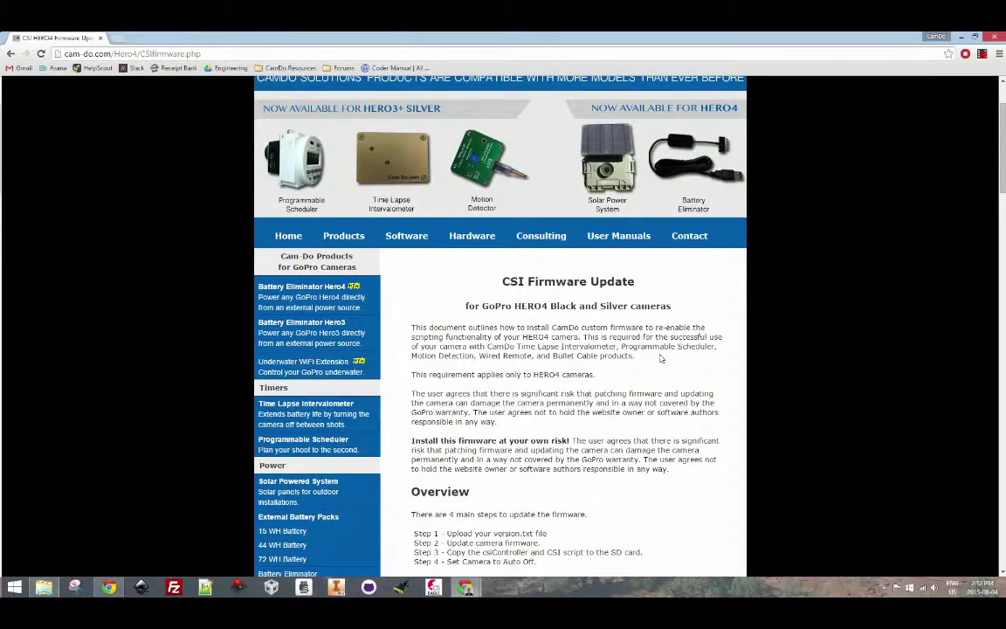
scroll(661, 358, "down", 5)
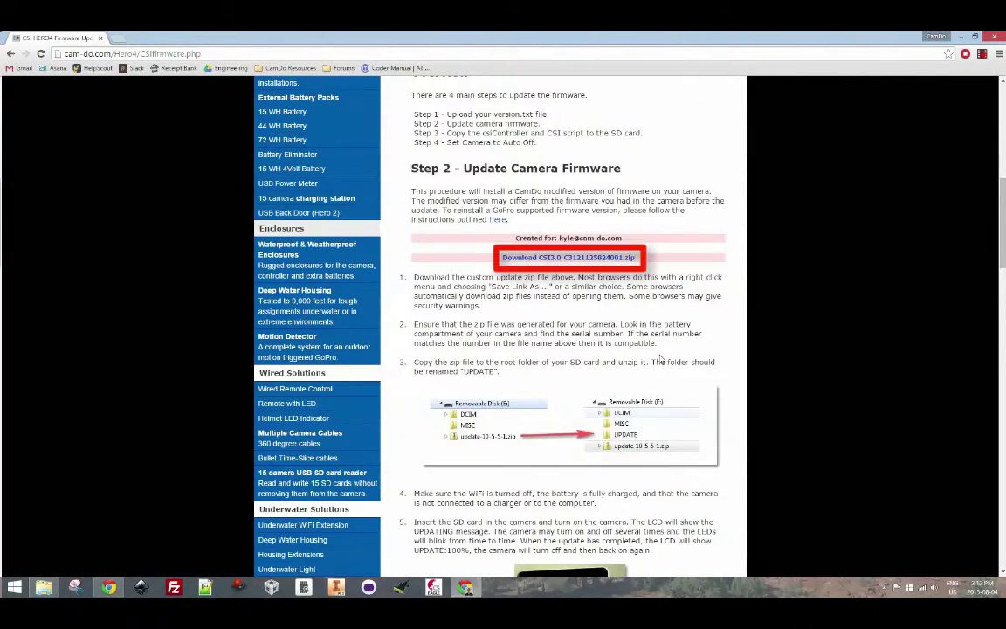
left_click(590, 258)
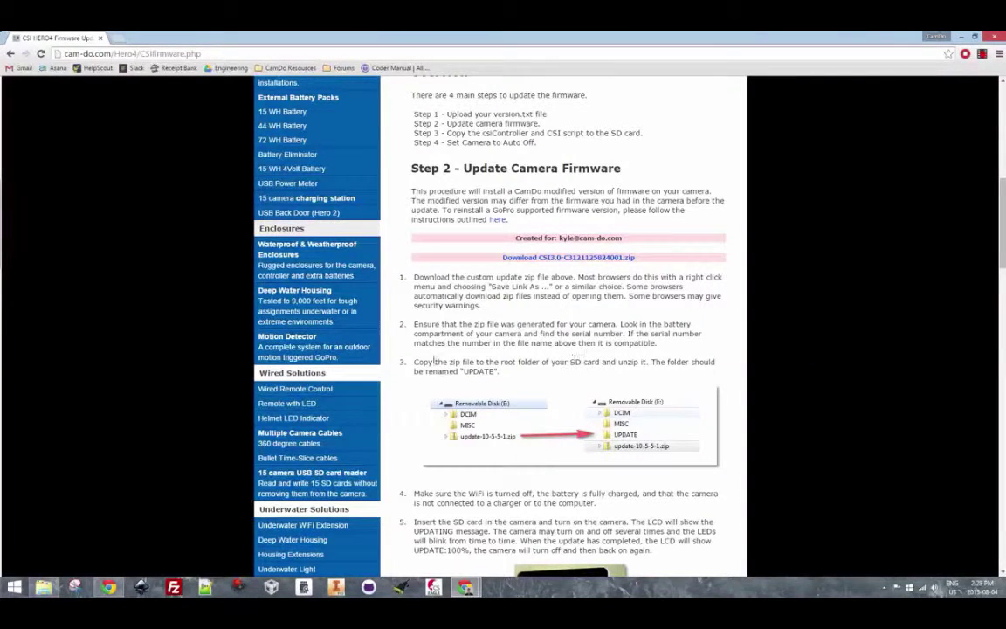
Step: Switch to File Explorer, copy the CSI3.0 zip from Downloads to Removable Disk (E:), and open that disk
key("super+e")
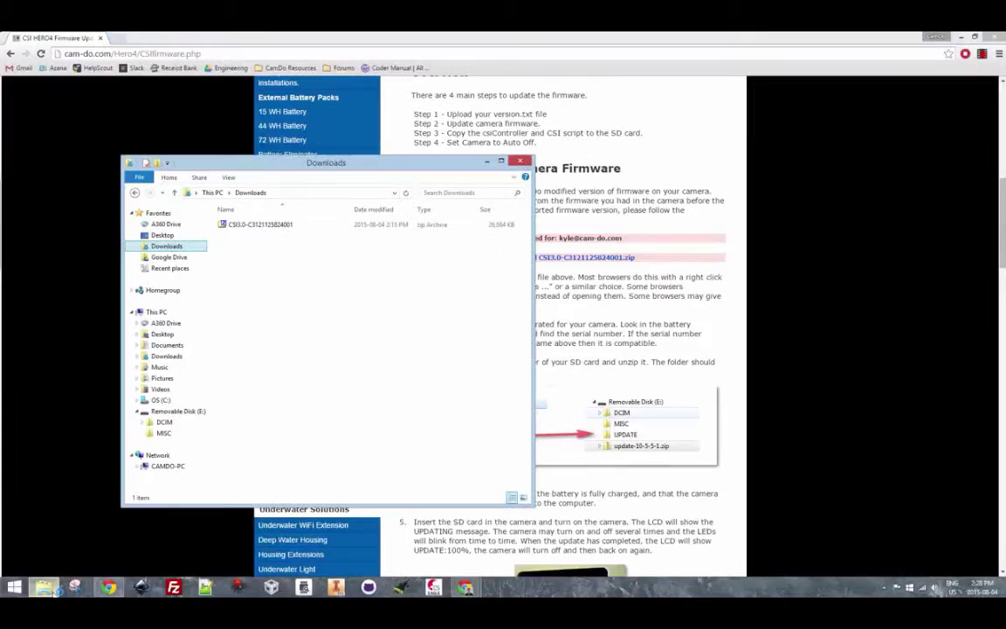
left_click_drag(267, 225, 192, 416)
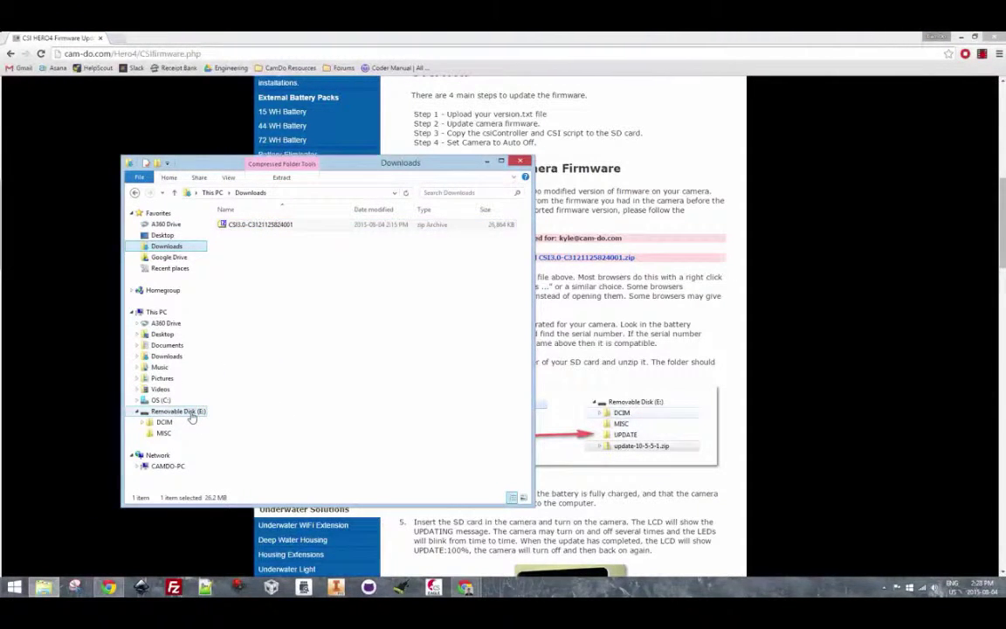
left_click(192, 416)
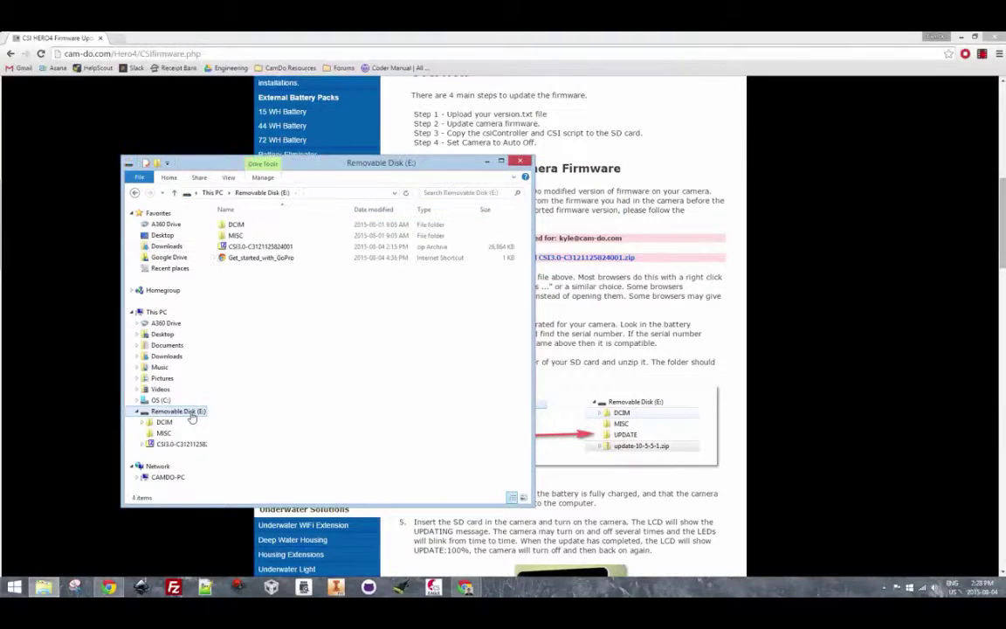
Step: Extract the UPDATE folder from the CSI3.0 zip to E:\ with 7-Zip and close the archive
double_click(251, 248)
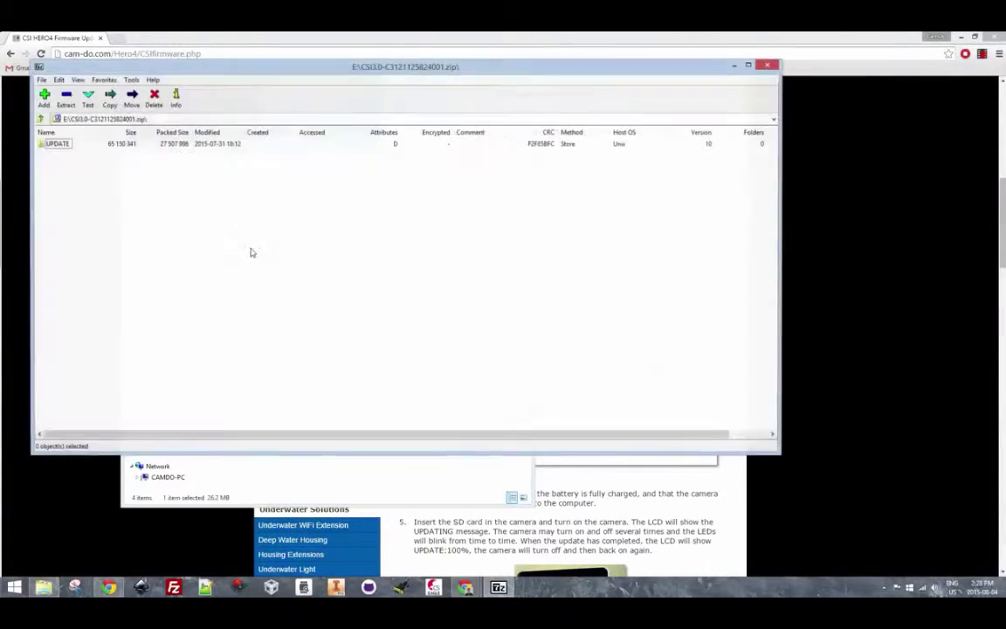
left_click(66, 99)
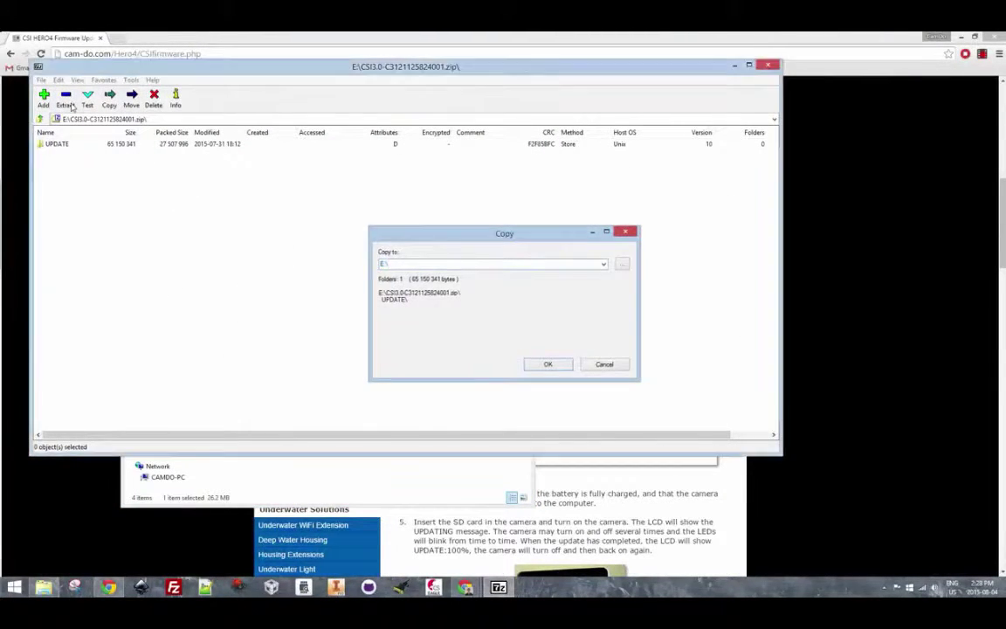
key("Return")
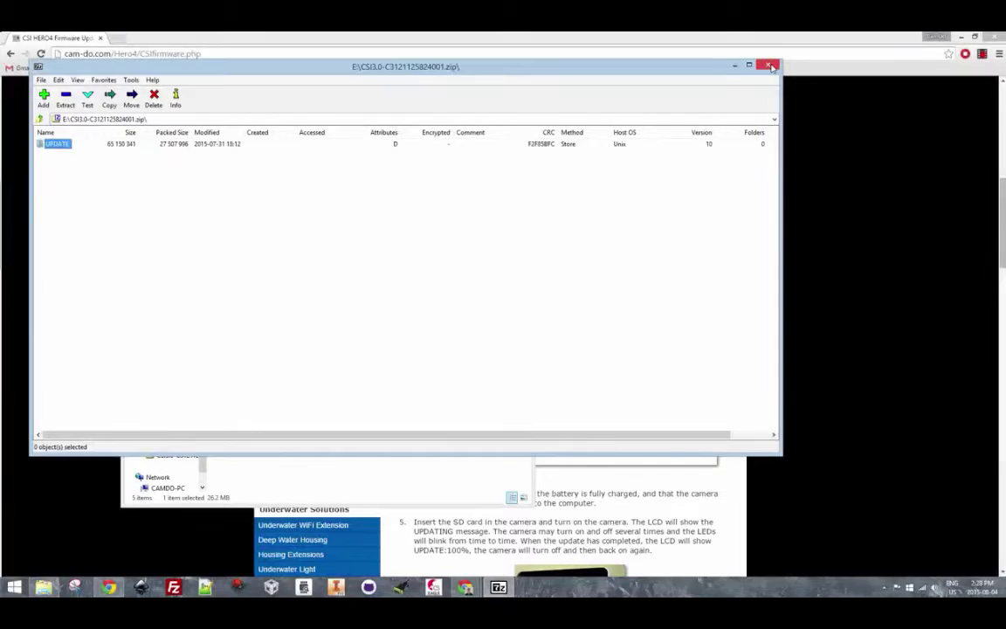
left_click(769, 65)
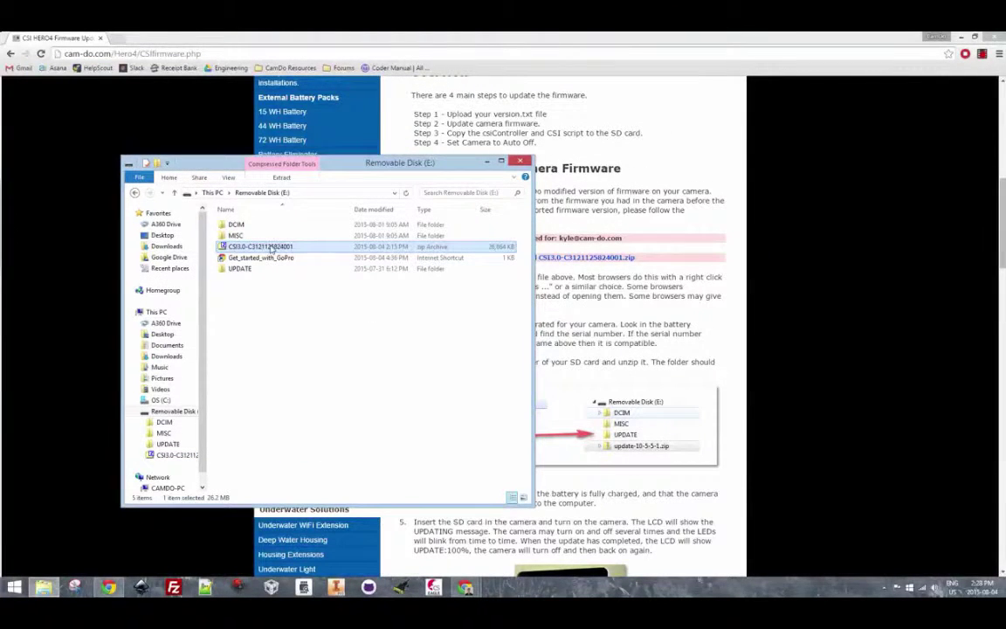
Step: Delete the CSI3.0 zip from Removable Disk (E:) and eject the disk
key("Delete")
left_click(511, 353)
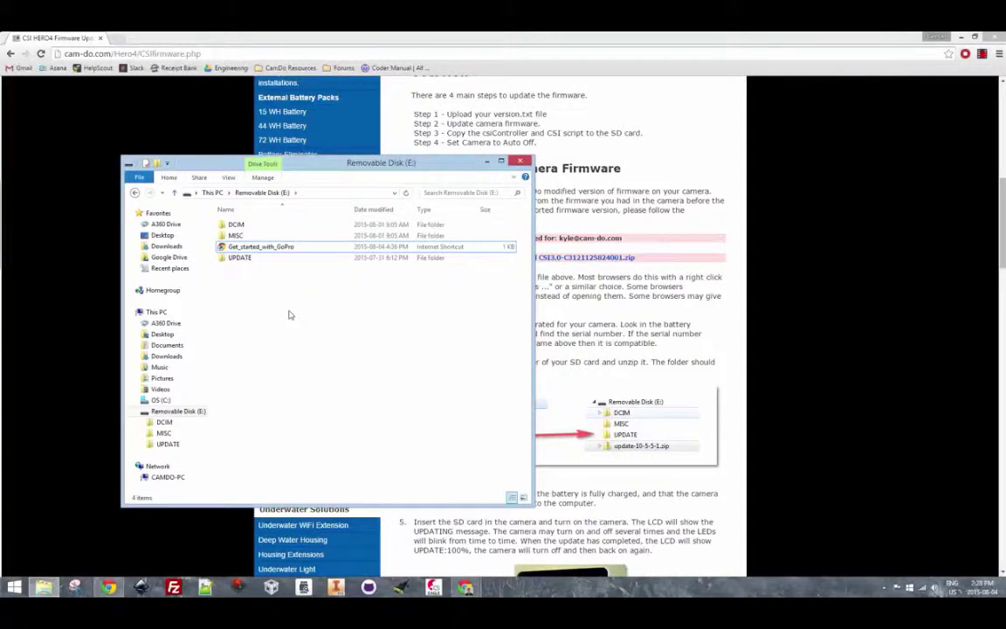
right_click(185, 412)
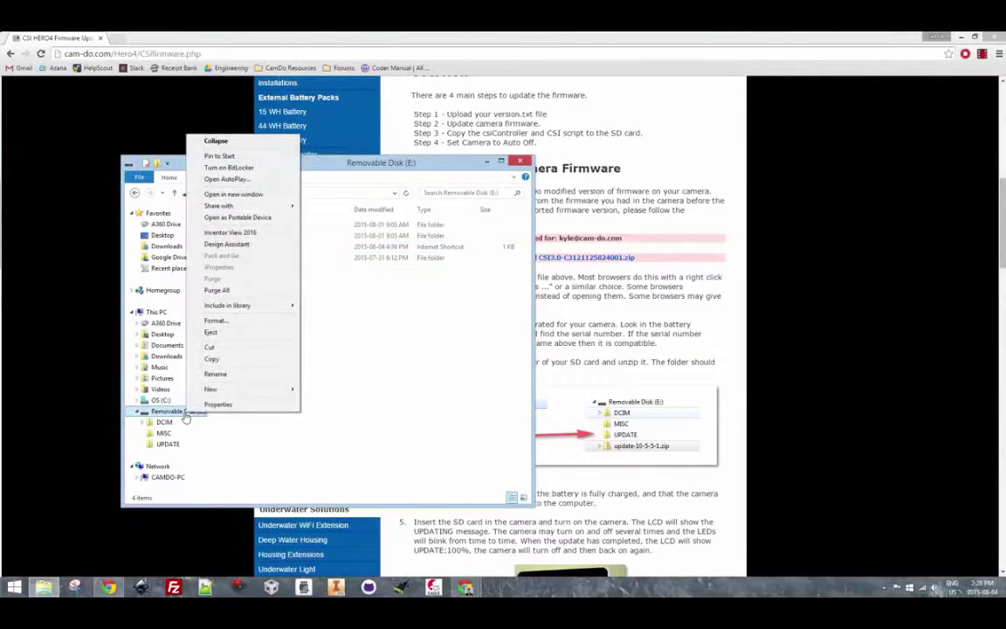
left_click(236, 333)
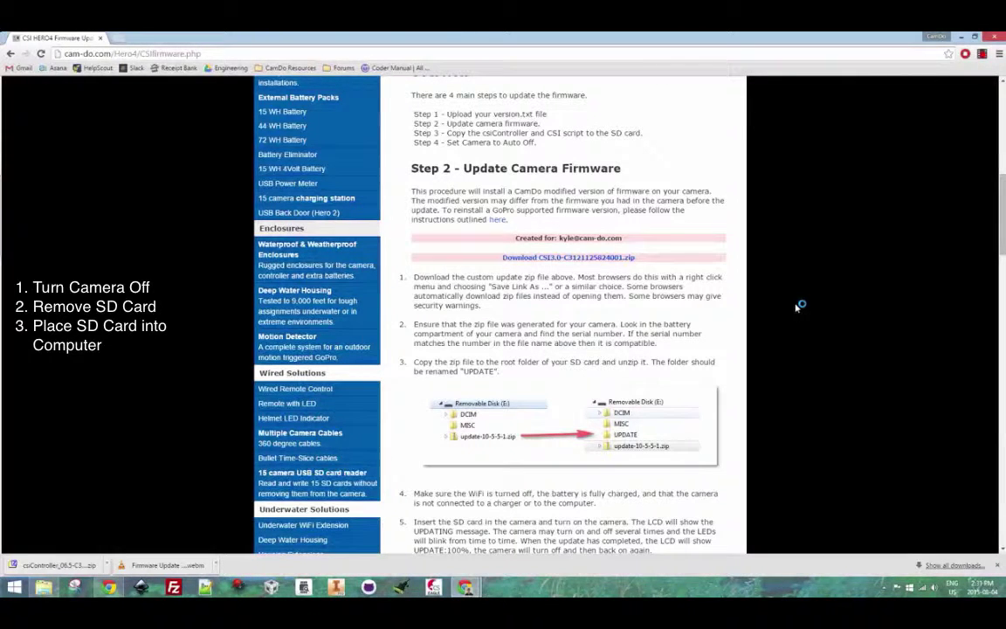
Step: Download the csiController_06.5 zip from Step 3 of the firmware page
scroll(755, 319, "down", 5)
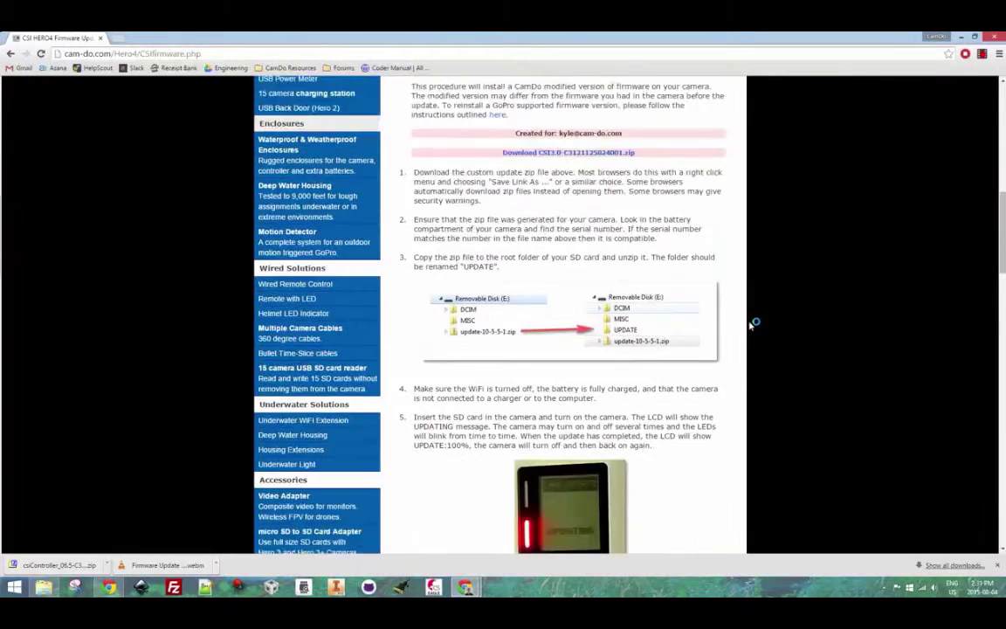
scroll(741, 315, "down", 3)
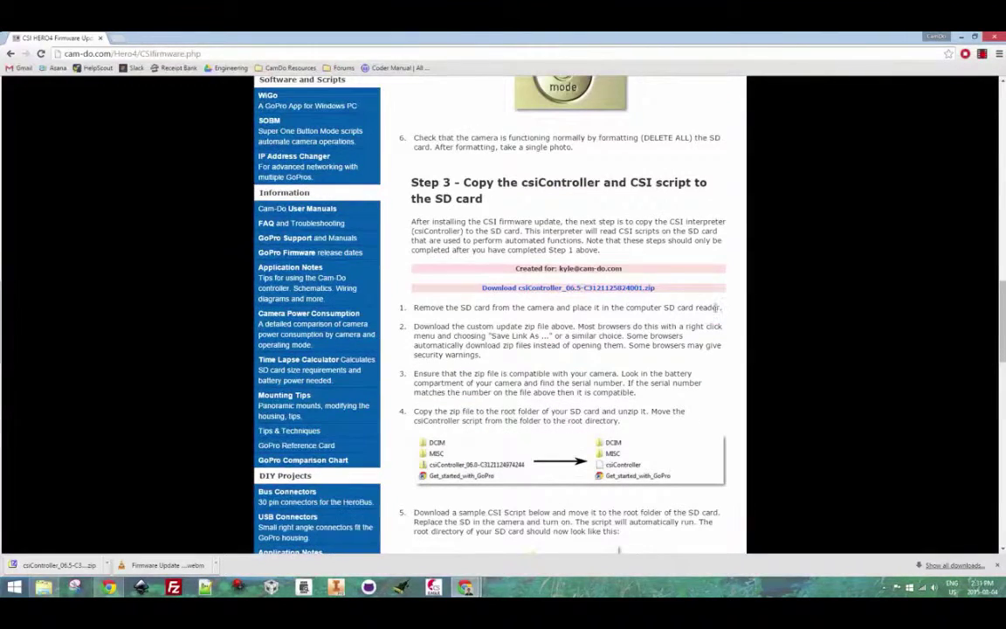
left_click(622, 291)
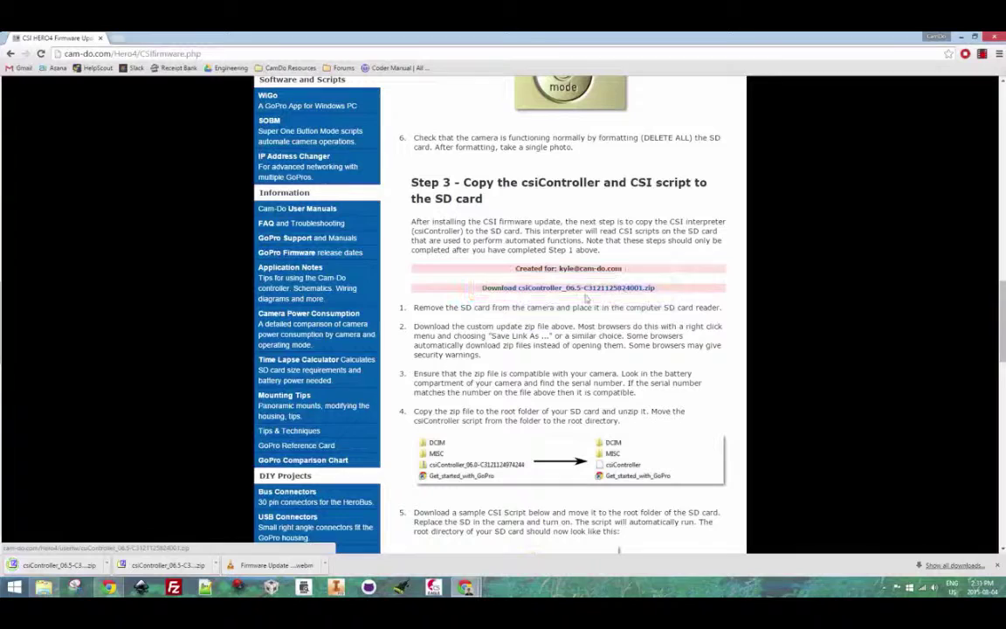
Step: Switch to File Explorer, copy the csiController_06.5 zip from Downloads to Removable Disk (E:), and open that disk
left_click(46, 587)
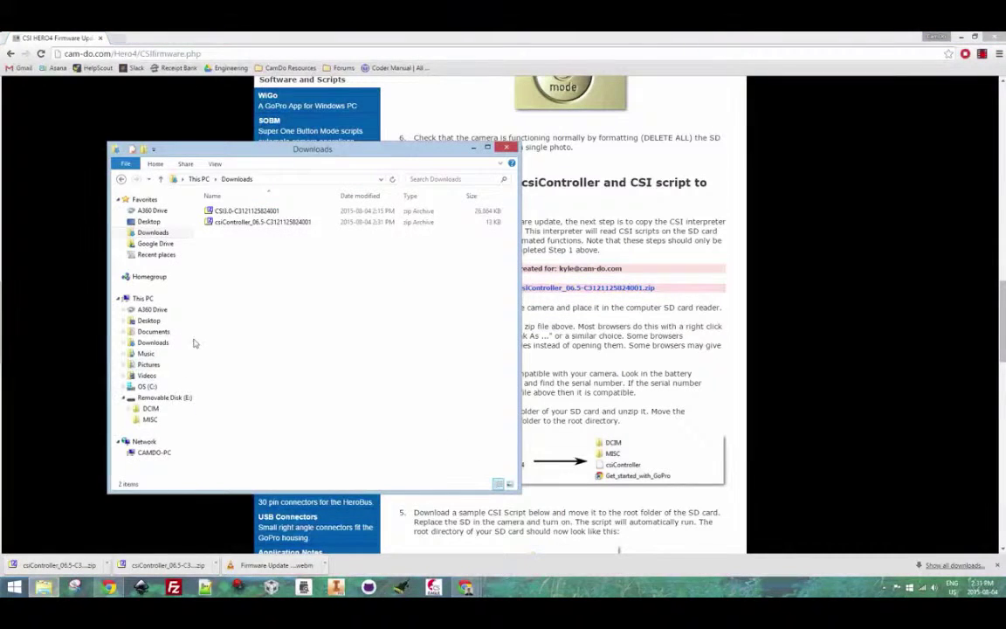
left_click(234, 223)
left_click_drag(234, 223, 175, 405)
left_click(166, 399)
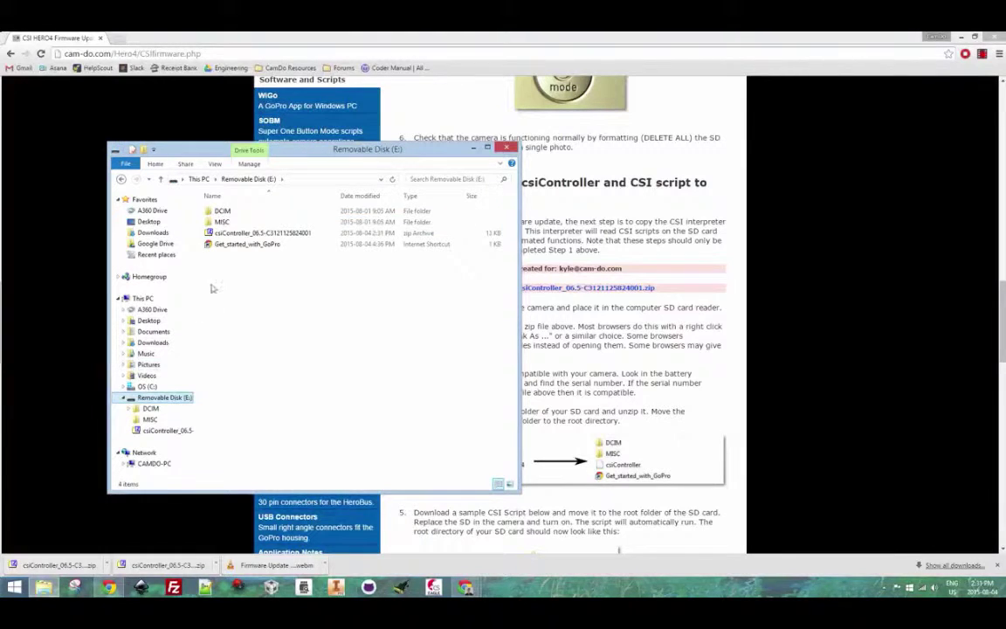
Step: Extract csiController from its zip to the root of Removable Disk (E:), then delete the zip from the disk
double_click(239, 235)
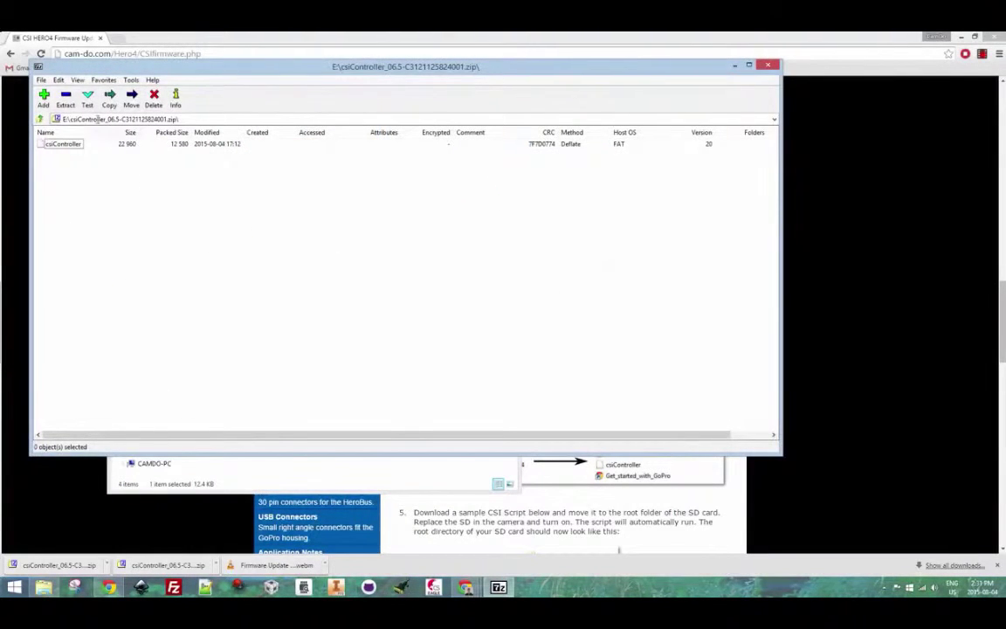
left_click(66, 99)
key("Return")
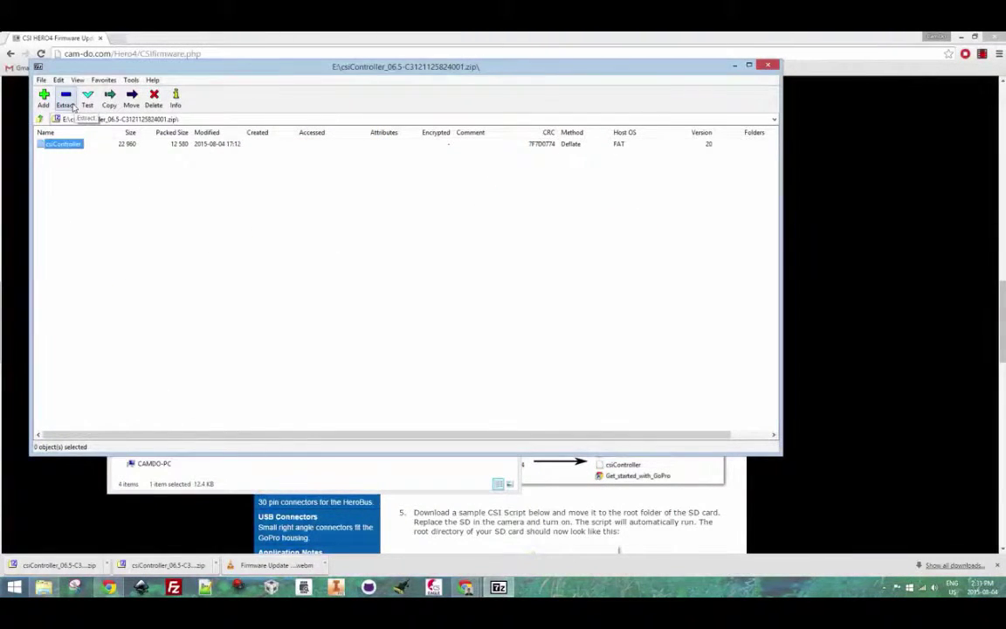
left_click(766, 66)
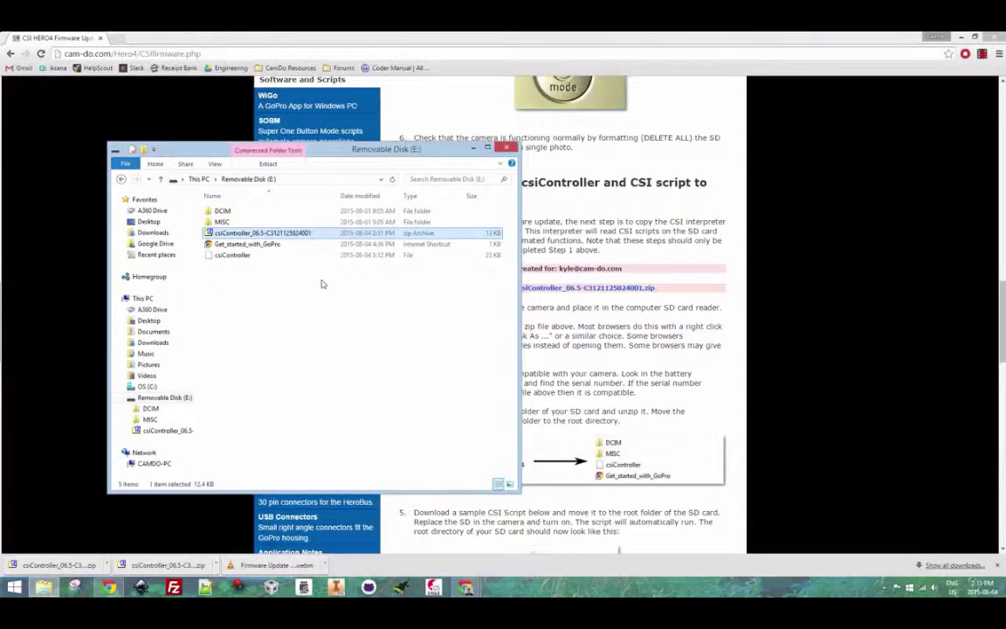
key("Delete")
left_click(530, 352)
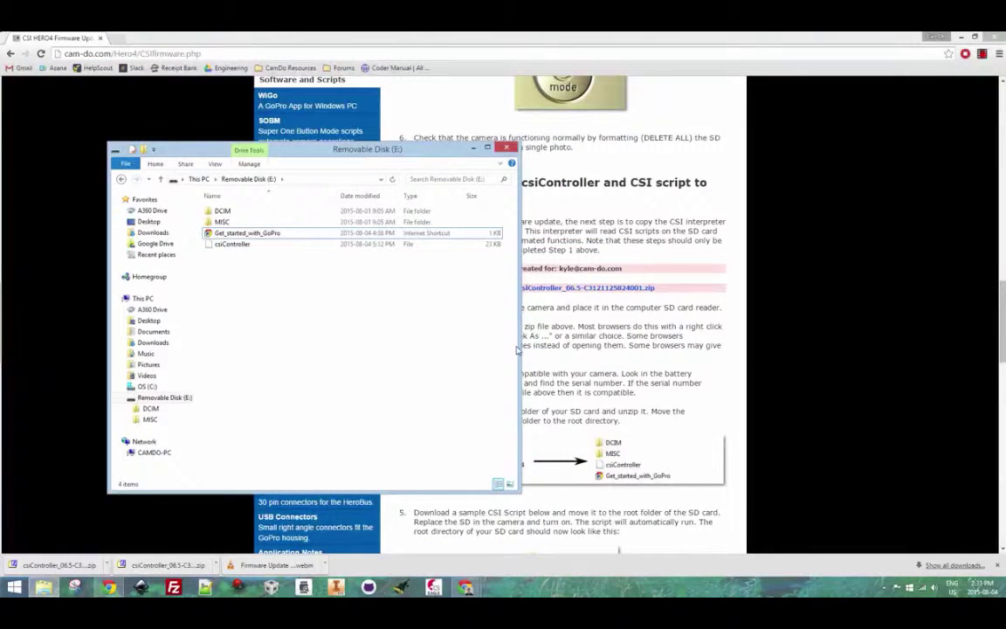
Step: Switch to the firmware page in Chrome and save the Take photo sample script as autoexec.csi to the root of Removable Disk (E:)
left_click(636, 325)
scroll(664, 328, "down", 8)
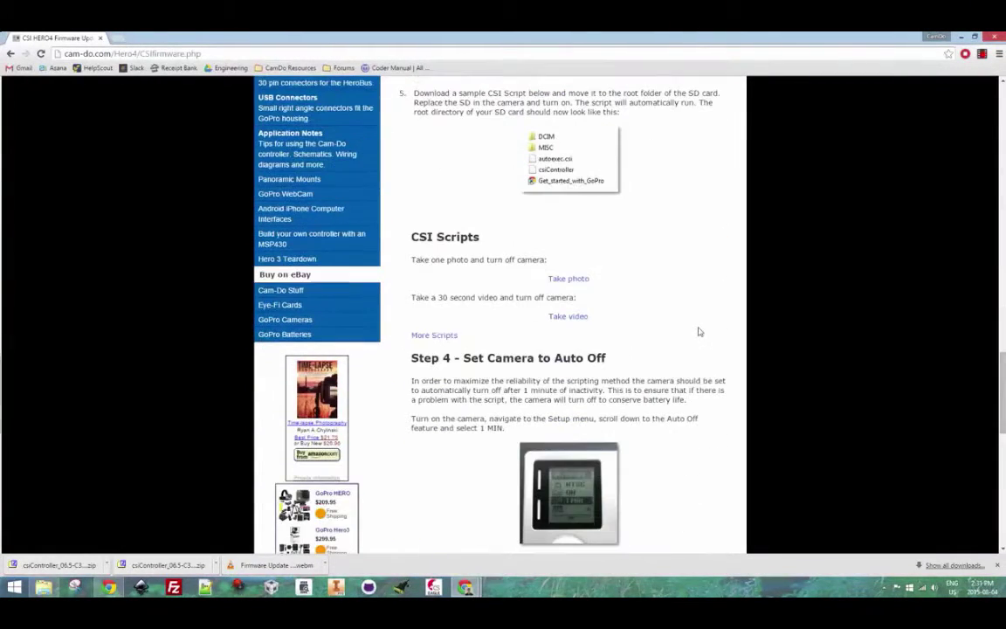
right_click(574, 282)
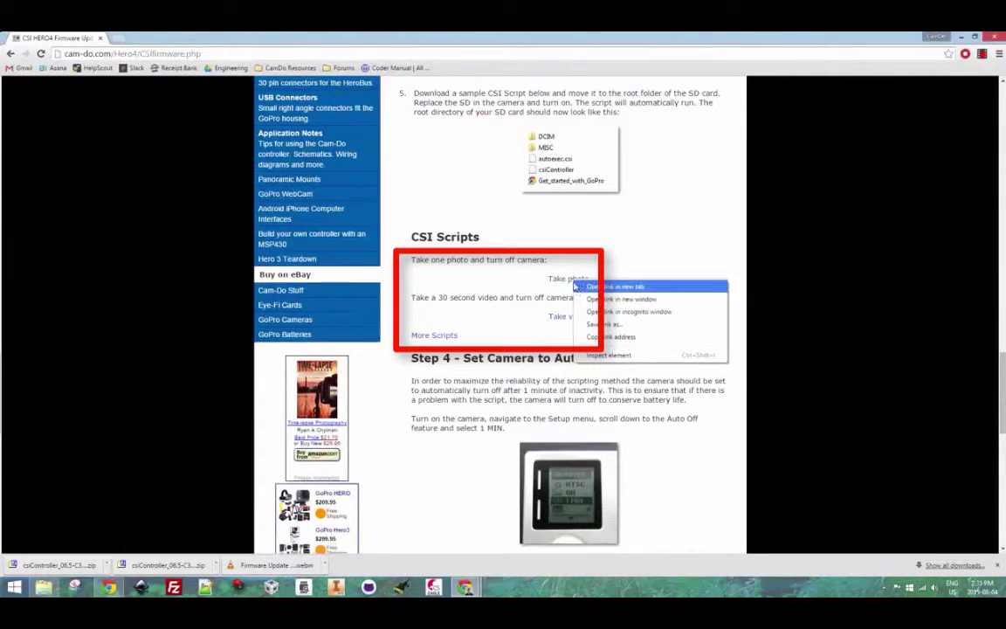
left_click(598, 325)
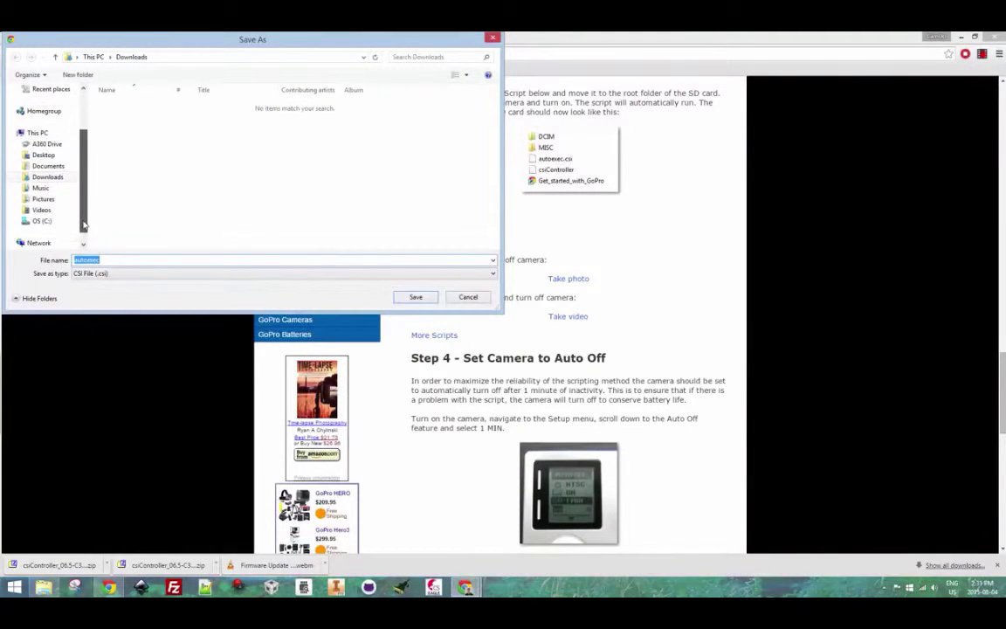
scroll(76, 206, "up", 3)
left_click(50, 121)
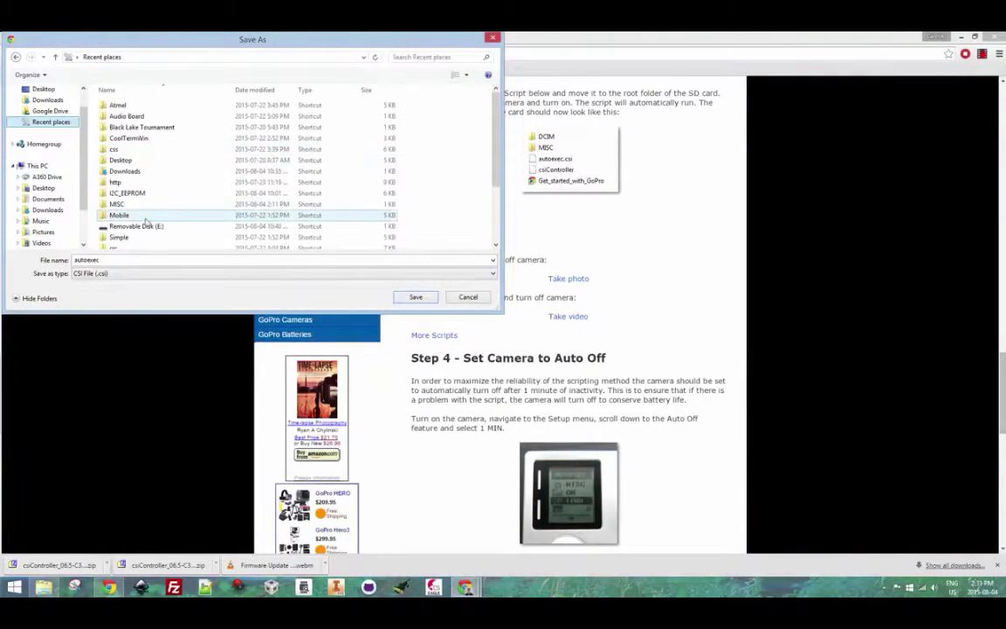
left_click(144, 226)
left_click(417, 298)
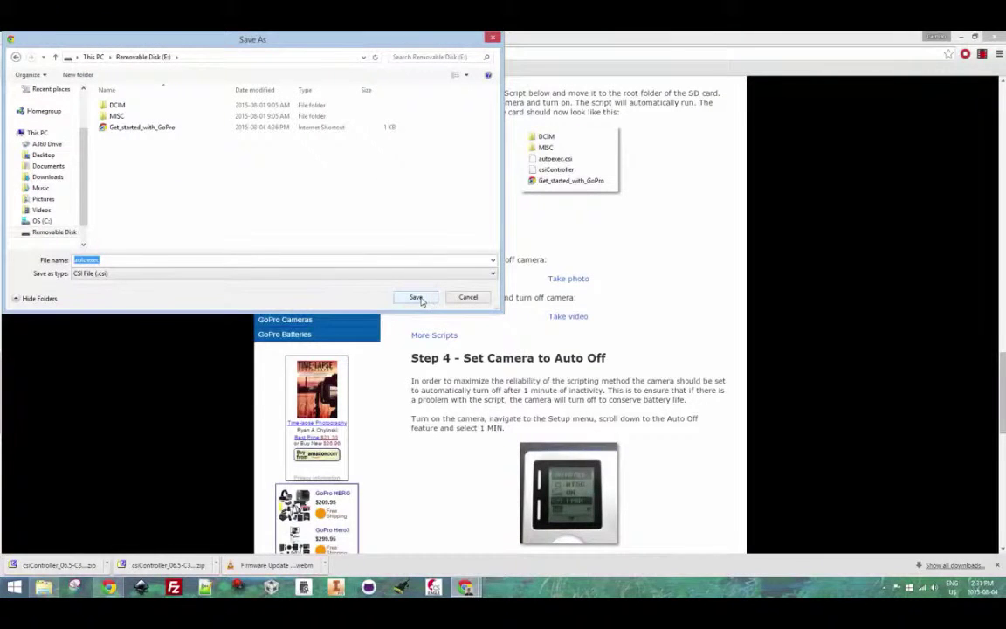
left_click(417, 298)
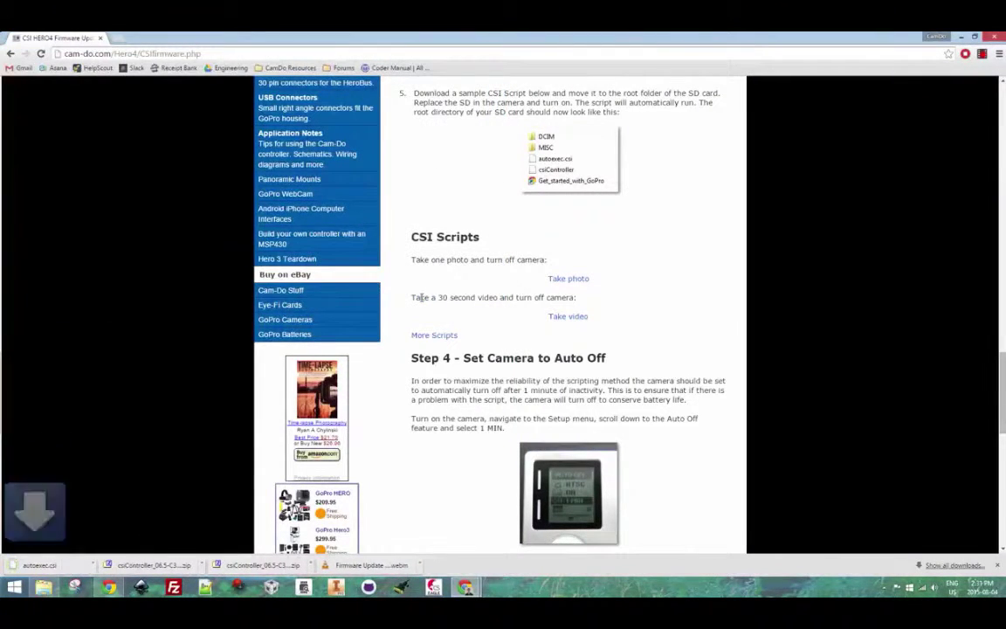
Step: Switch to File Explorer and open autoexec.csi from Removable Disk (E:) in Notepad++
left_click(43, 587)
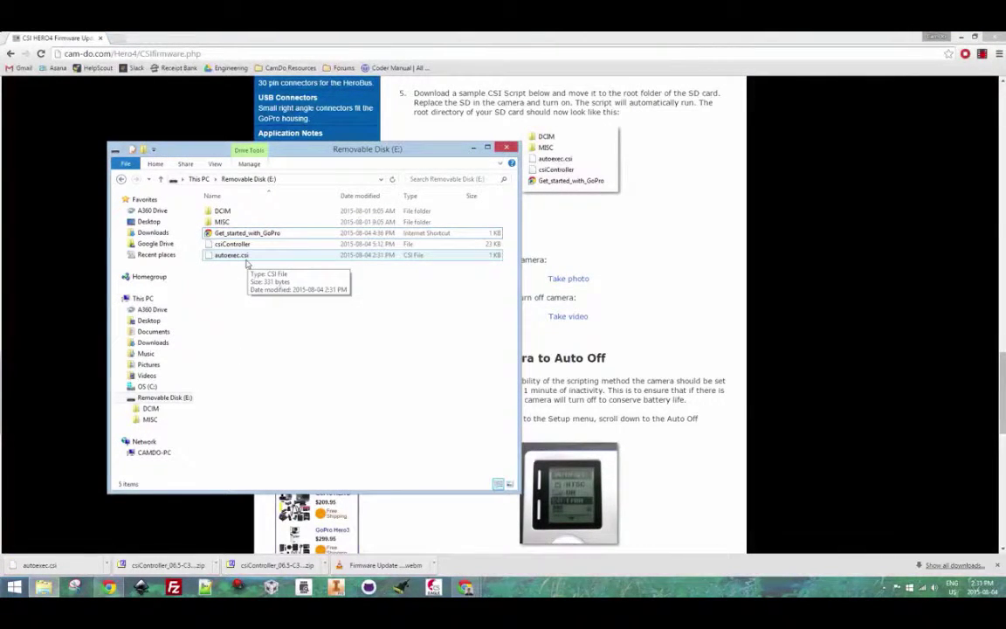
left_click(248, 258)
right_click(248, 257)
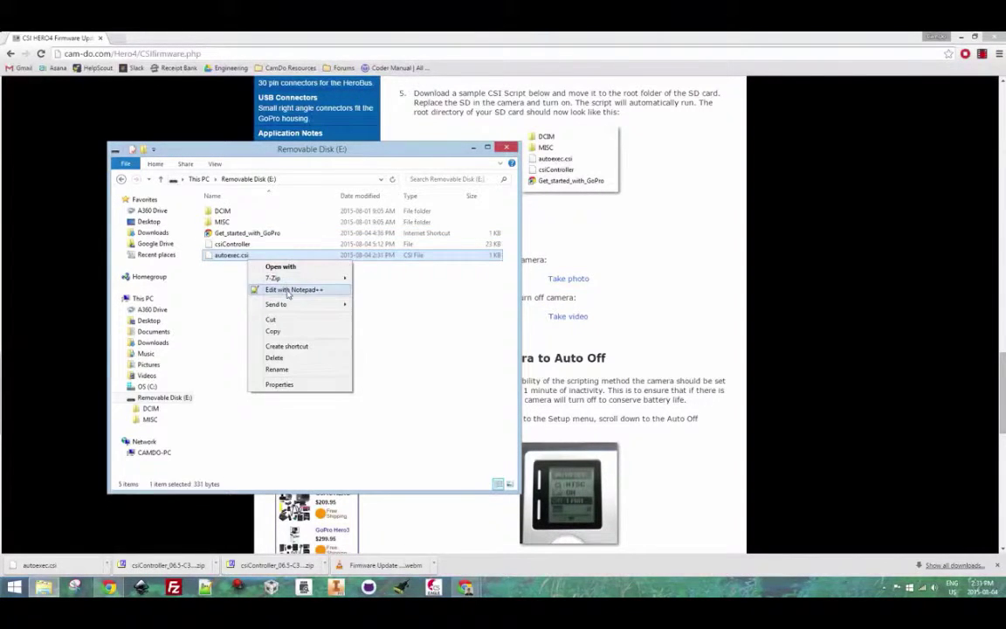
left_click(288, 288)
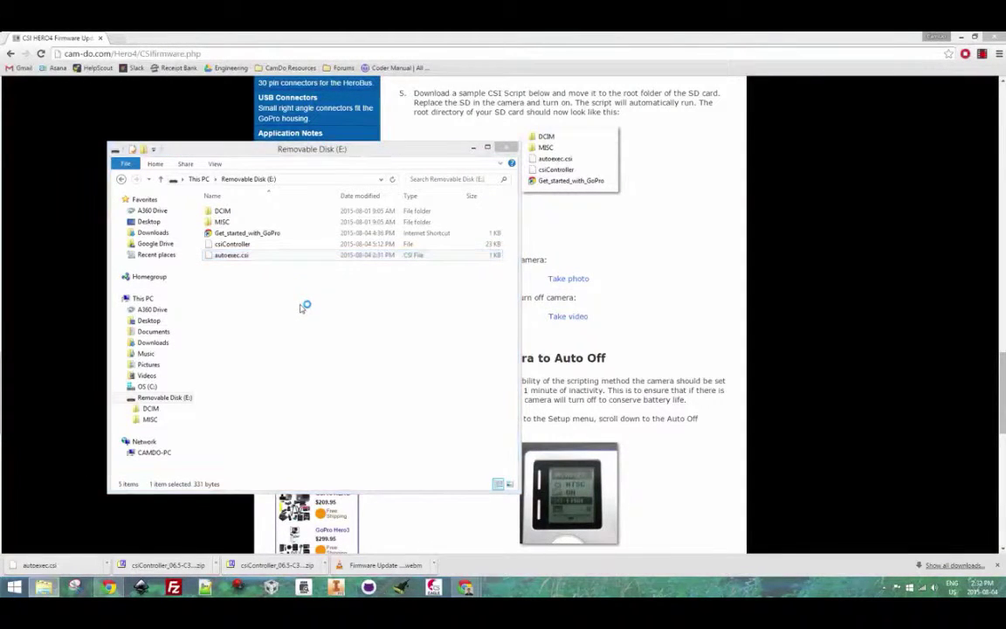
left_click_drag(333, 146, 410, 121)
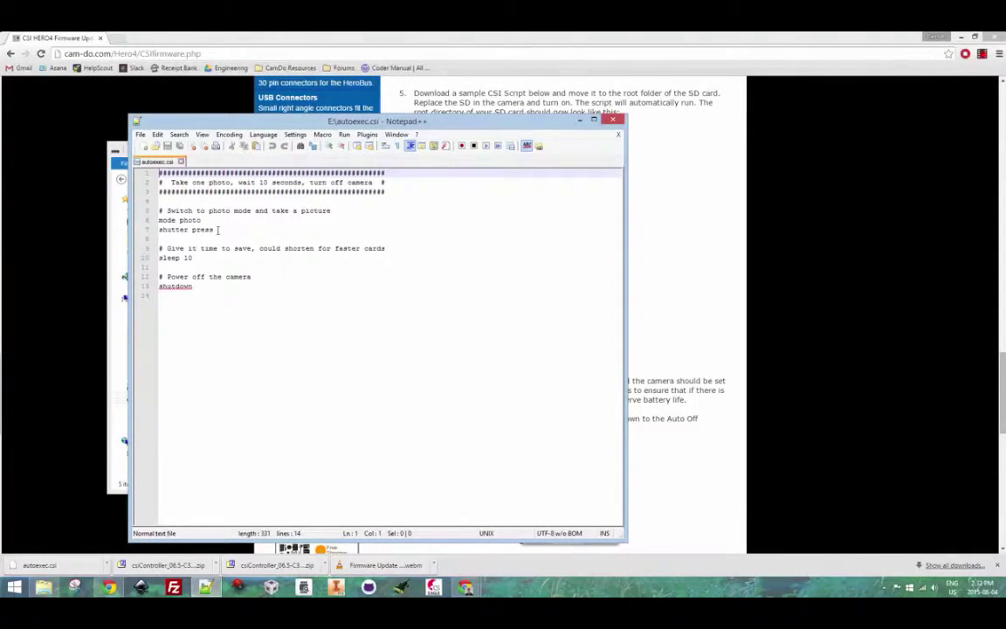
Step: Examine the script's shutter press, sleep and shutdown commands, then minimize the editor window
left_click(216, 230)
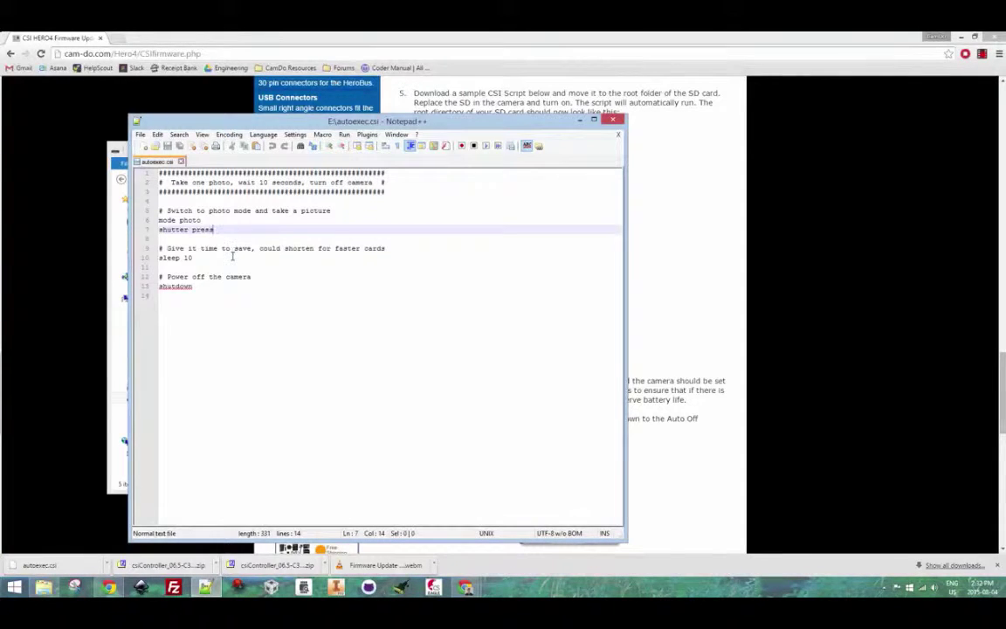
left_click(232, 257)
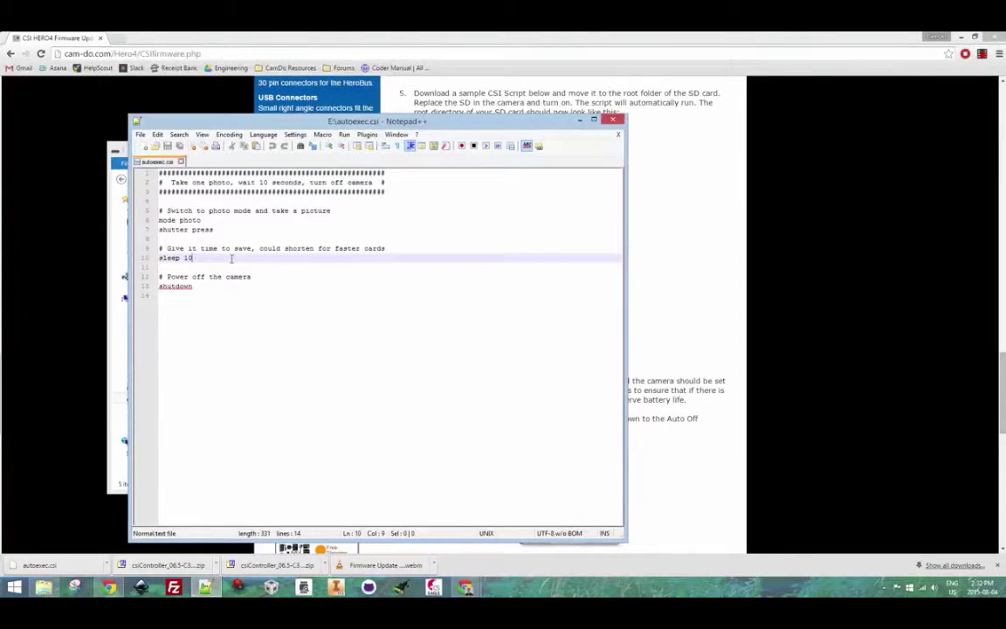
left_click(242, 284)
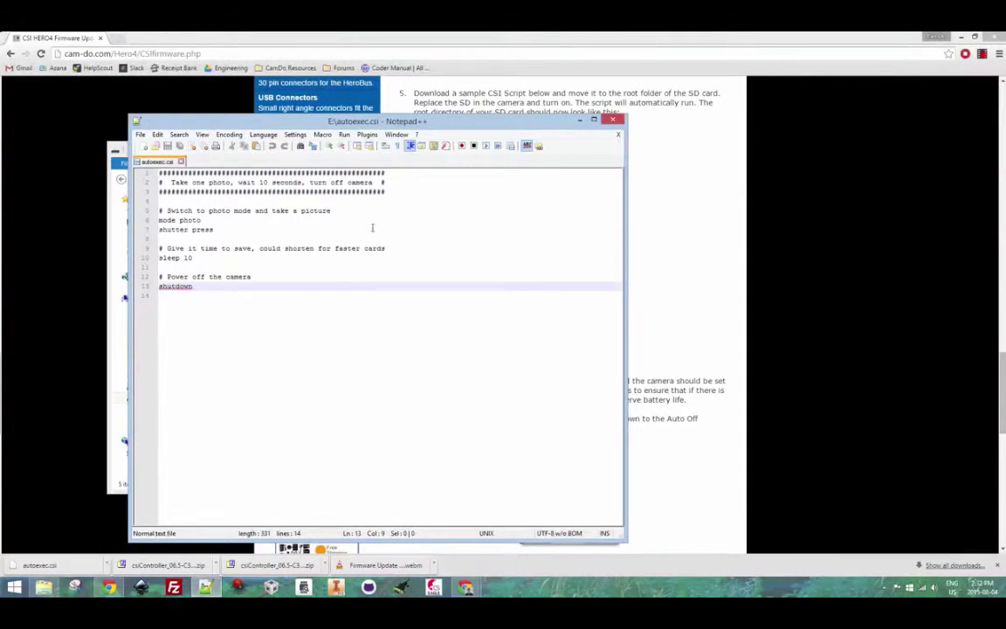
left_click(579, 120)
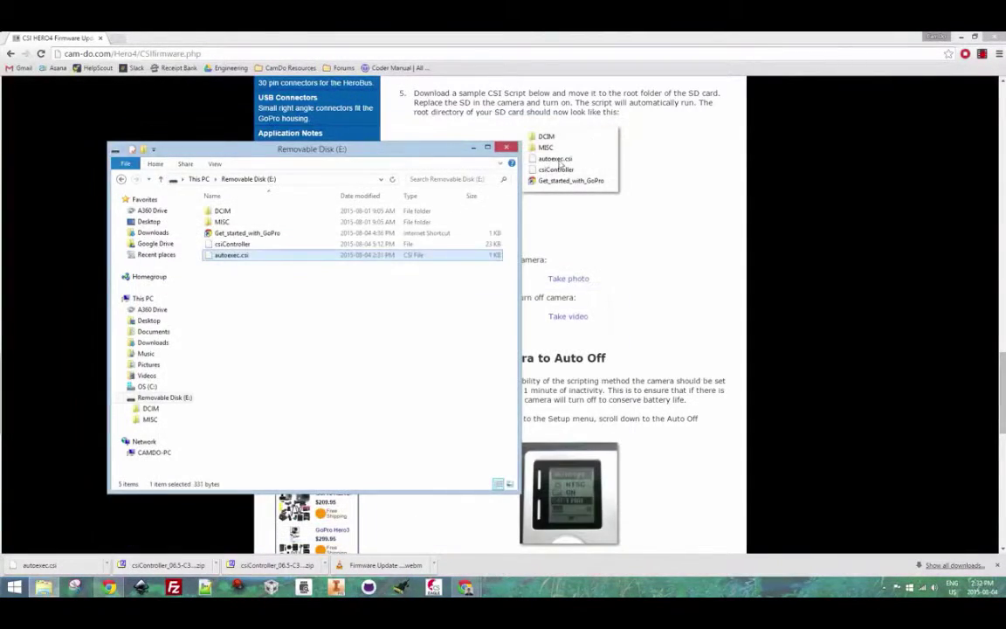
Step: Eject Removable Disk (E:) and return to the firmware page to read Step 4 on setting the camera to Auto Off
right_click(179, 395)
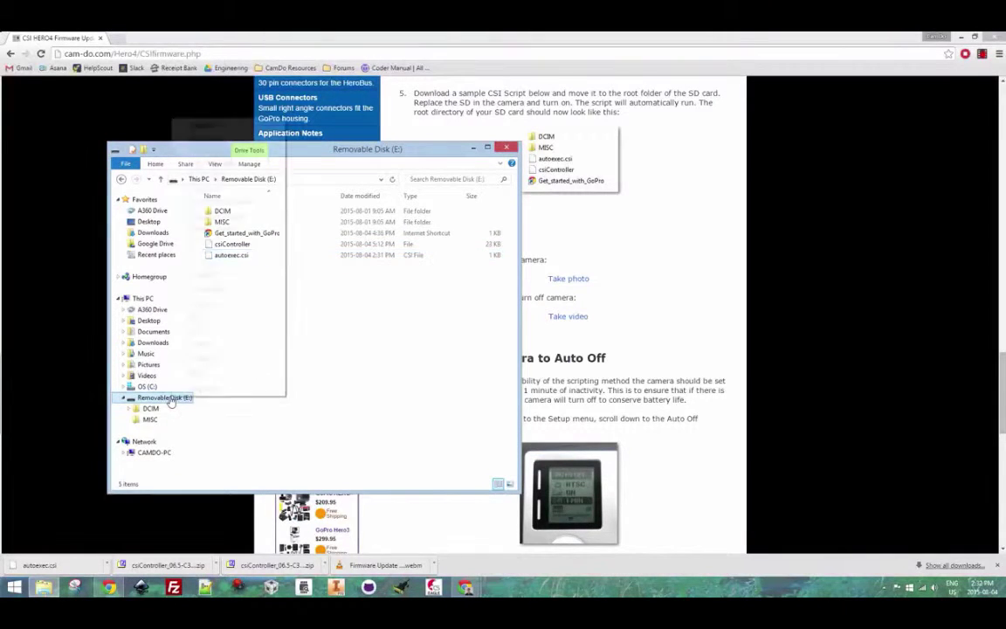
left_click(210, 317)
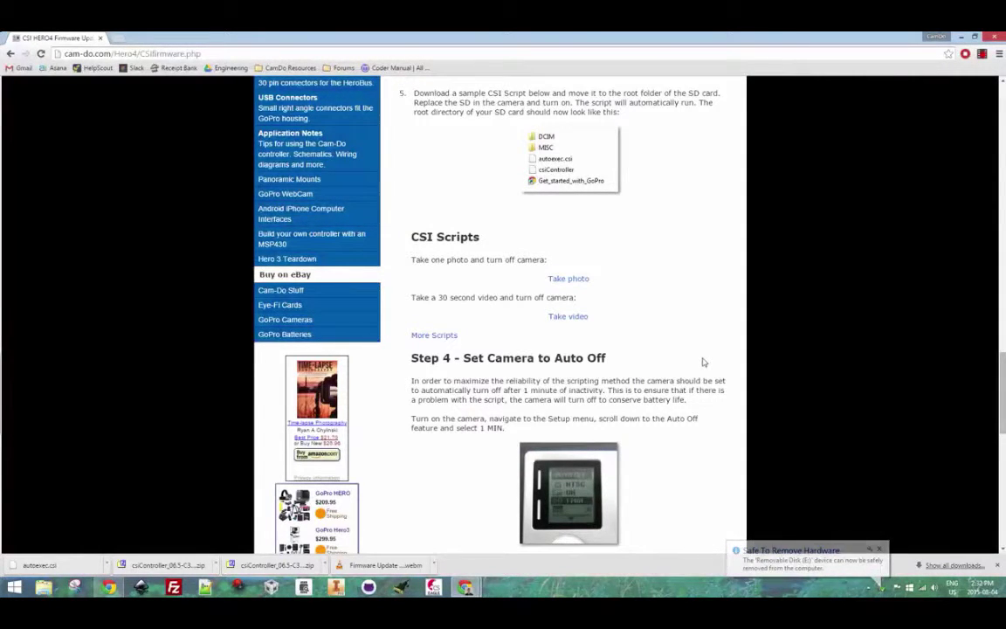
scroll(704, 361, "down", 2)
scroll(704, 361, "down", 1)
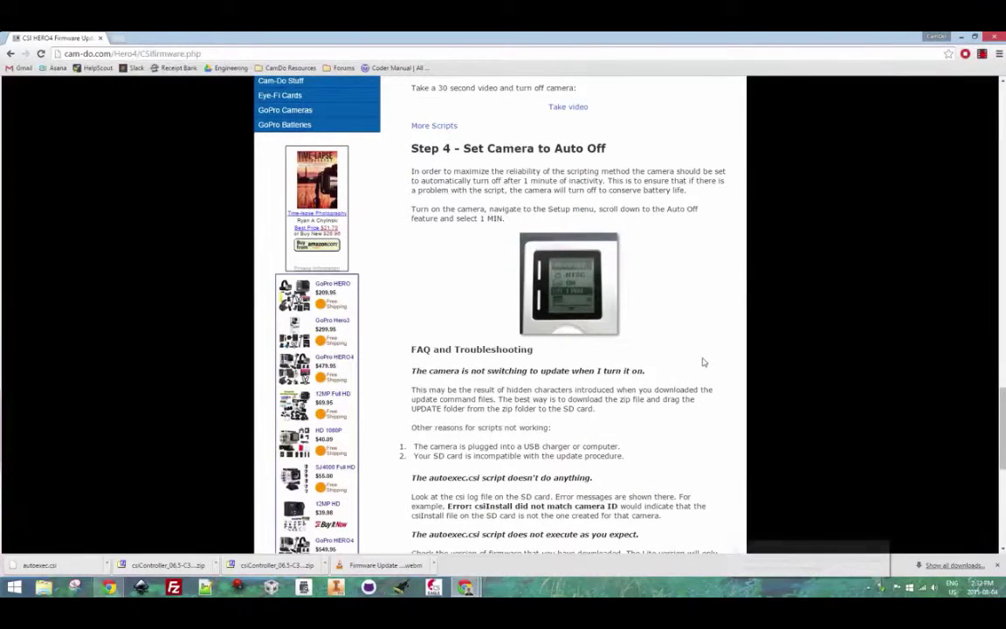